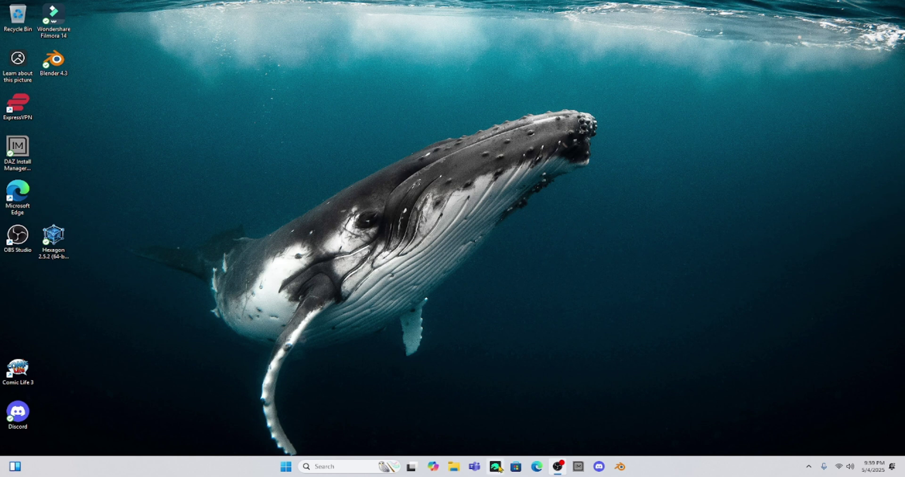
- Launch DAZ Studio from its taskbar icon
{"action": "left_click", "coordinate": [498, 469]}
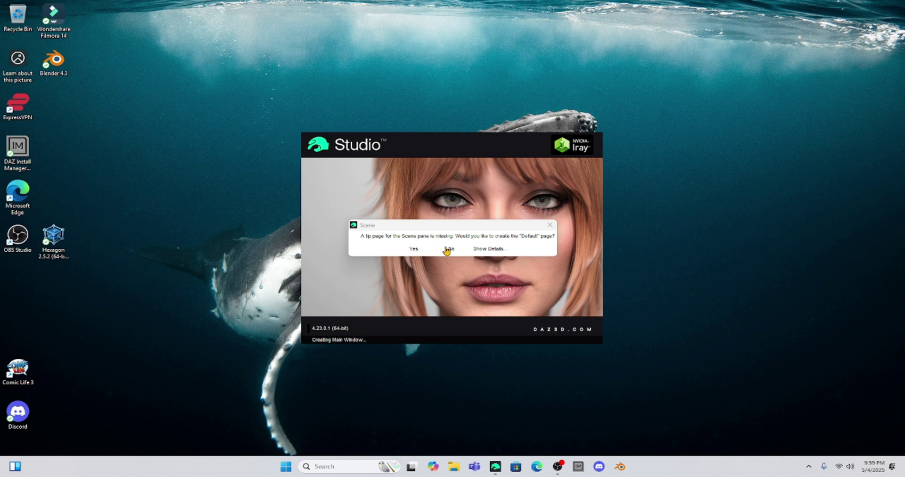
- Accept every missing Default tip page prompt, including Scene, Lights, Posing, Surfaces and Render Settings
{"action": "left_click", "coordinate": [414, 250]}
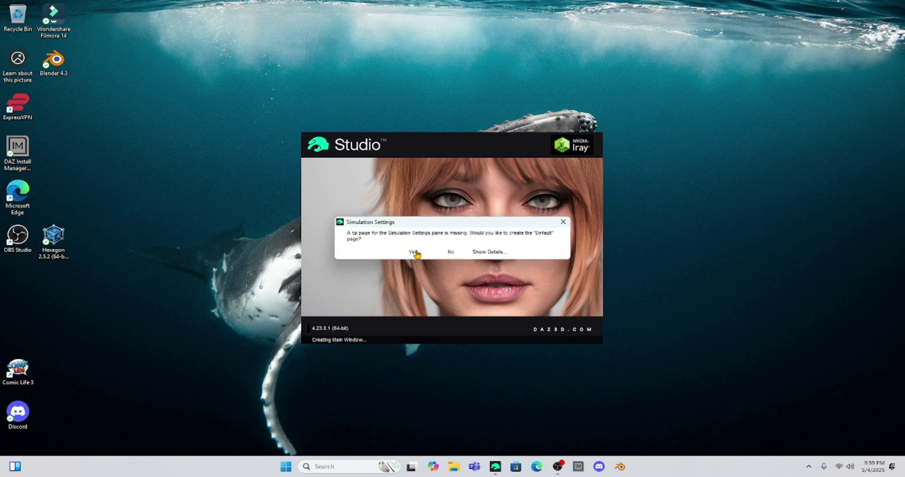
{"action": "left_click", "coordinate": [413, 252]}
{"action": "left_click", "coordinate": [413, 252]}
{"action": "left_click", "coordinate": [413, 252]}
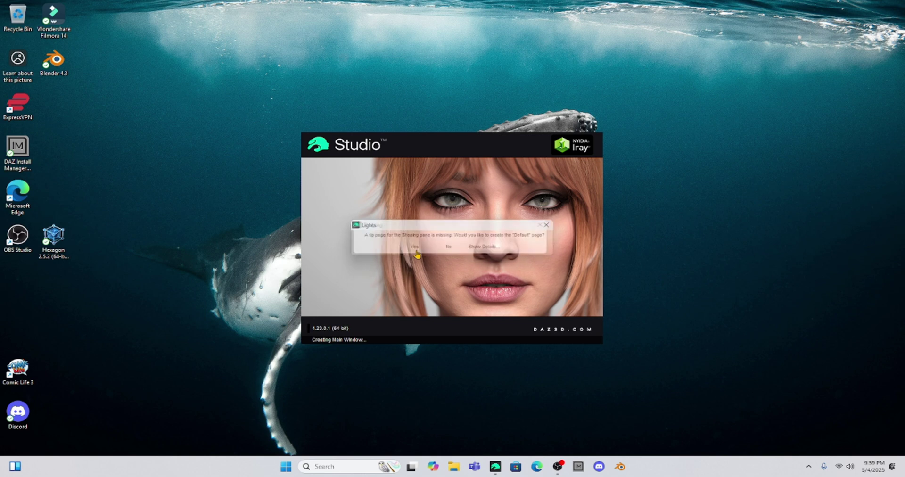
{"action": "left_click", "coordinate": [414, 250]}
{"action": "left_click", "coordinate": [413, 244]}
{"action": "left_click", "coordinate": [413, 244]}
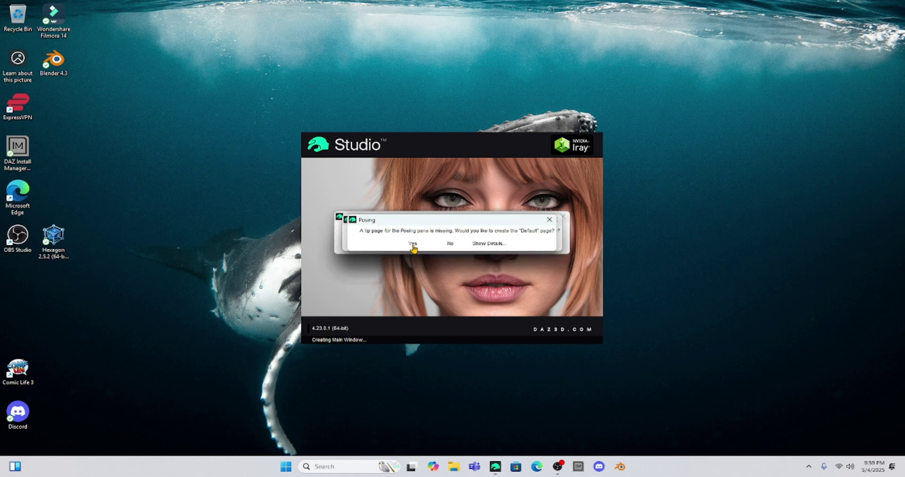
{"action": "left_click", "coordinate": [413, 245]}
{"action": "left_click", "coordinate": [412, 245]}
{"action": "left_click", "coordinate": [413, 245]}
{"action": "left_click", "coordinate": [413, 245]}
{"action": "left_click", "coordinate": [414, 244]}
{"action": "left_click", "coordinate": [413, 244]}
{"action": "left_click", "coordinate": [413, 245]}
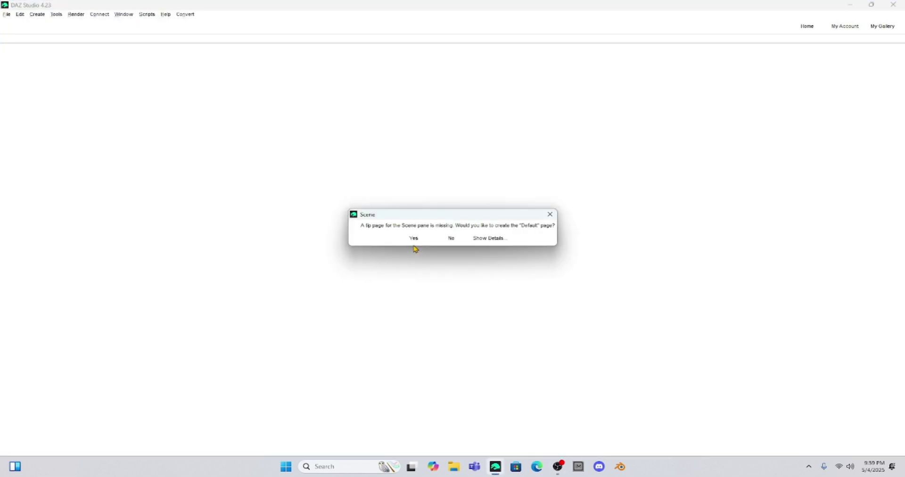
{"action": "left_click", "coordinate": [413, 244]}
{"action": "left_click", "coordinate": [413, 244]}
{"action": "left_click", "coordinate": [413, 244]}
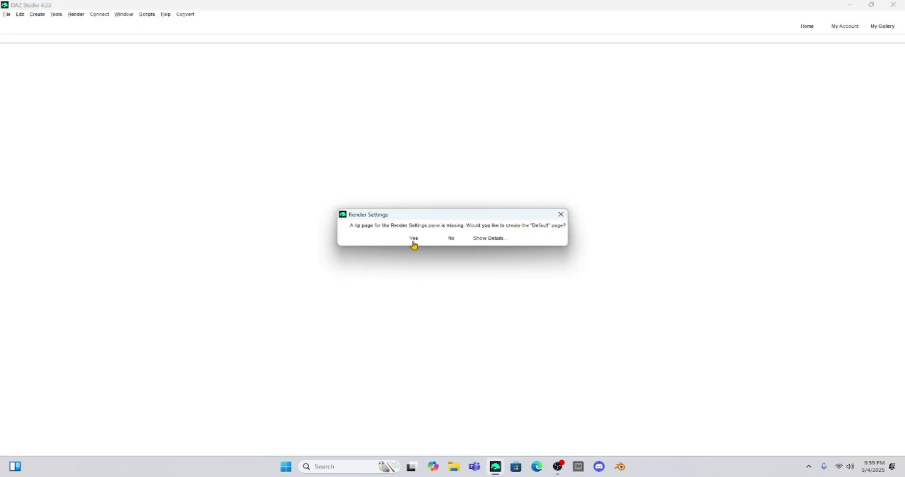
{"action": "left_click", "coordinate": [414, 244]}
{"action": "left_click", "coordinate": [413, 244]}
{"action": "left_click", "coordinate": [413, 244]}
{"action": "left_click", "coordinate": [413, 244]}
{"action": "left_click", "coordinate": [414, 244]}
{"action": "left_click", "coordinate": [413, 244]}
{"action": "left_click", "coordinate": [414, 244]}
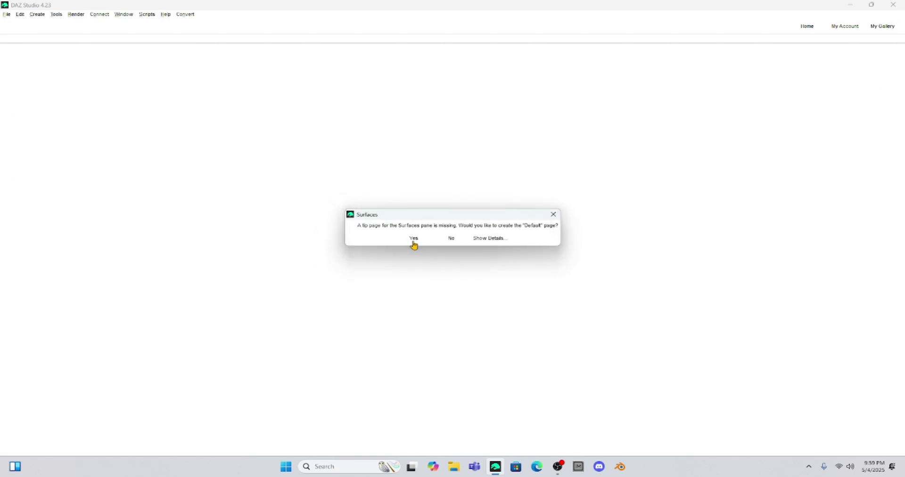
{"action": "left_click", "coordinate": [414, 244]}
{"action": "left_click", "coordinate": [414, 244]}
{"action": "left_click", "coordinate": [414, 243]}
{"action": "left_click", "coordinate": [415, 242]}
{"action": "left_click", "coordinate": [415, 240]}
{"action": "left_click", "coordinate": [415, 240]}
{"action": "left_click", "coordinate": [415, 241]}
{"action": "left_click", "coordinate": [415, 239]}
{"action": "left_click", "coordinate": [415, 238]}
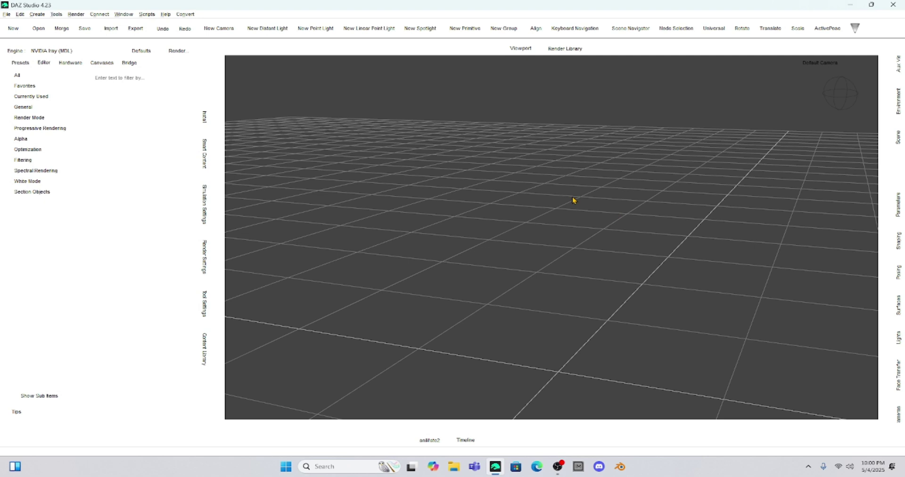
- Reopen Kate Green Dress.duf from Open Recent, then bring DAZ Install Manager forward
{"action": "left_click", "coordinate": [7, 14]}
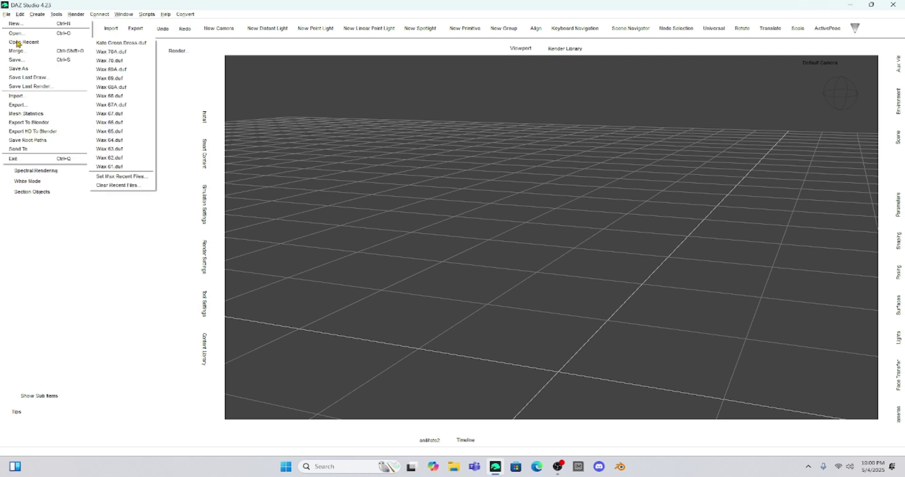
{"action": "mouse_move", "coordinate": [78, 44]}
{"action": "left_click", "coordinate": [118, 43]}
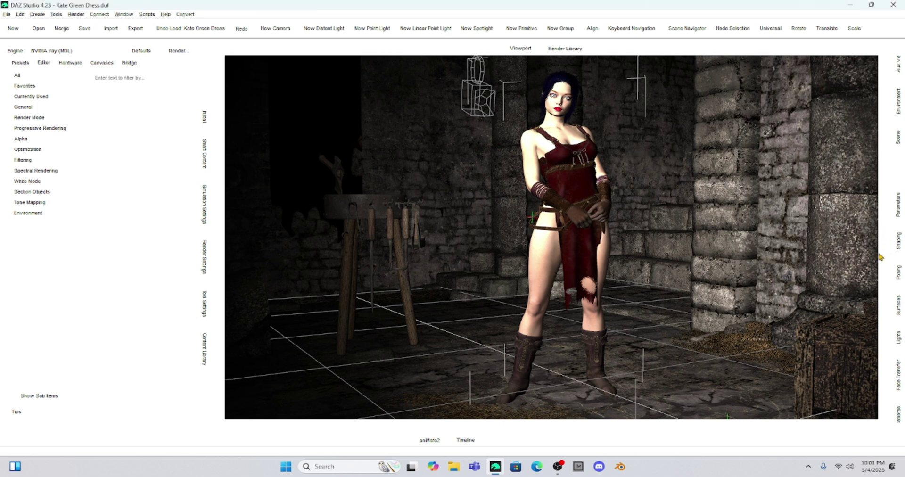
{"action": "left_click", "coordinate": [577, 466]}
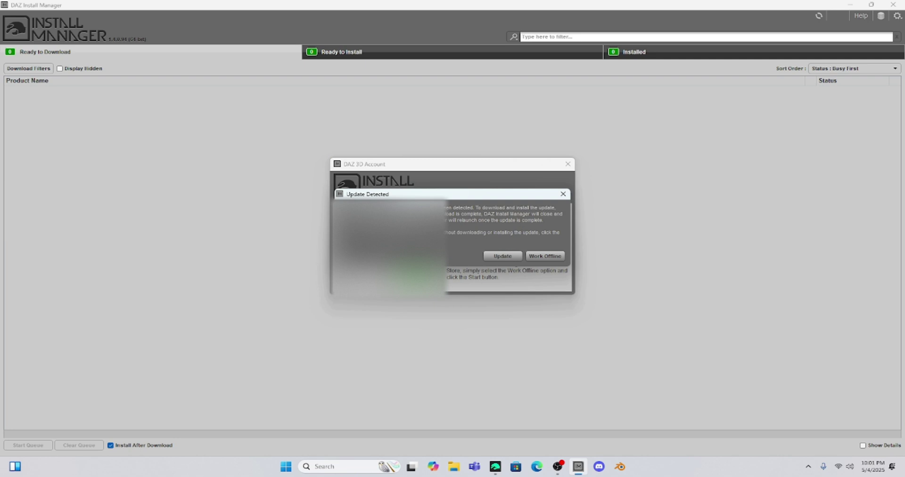
- Accept the DAZ Install Manager self-update in the Update Detected prompt
{"action": "left_click", "coordinate": [504, 256]}
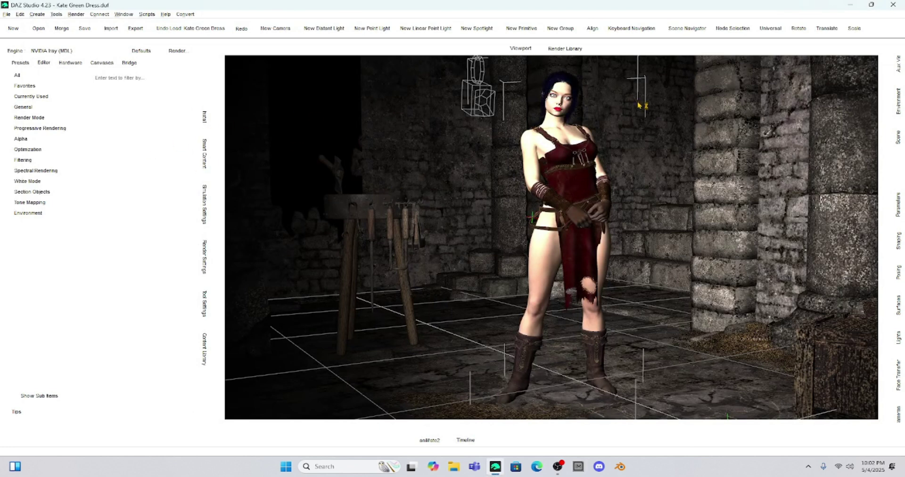
- Wait while the updated DAZ Install Manager 1.4.1.87 relaunches
{"action": "mouse_move", "coordinate": [498, 465]}
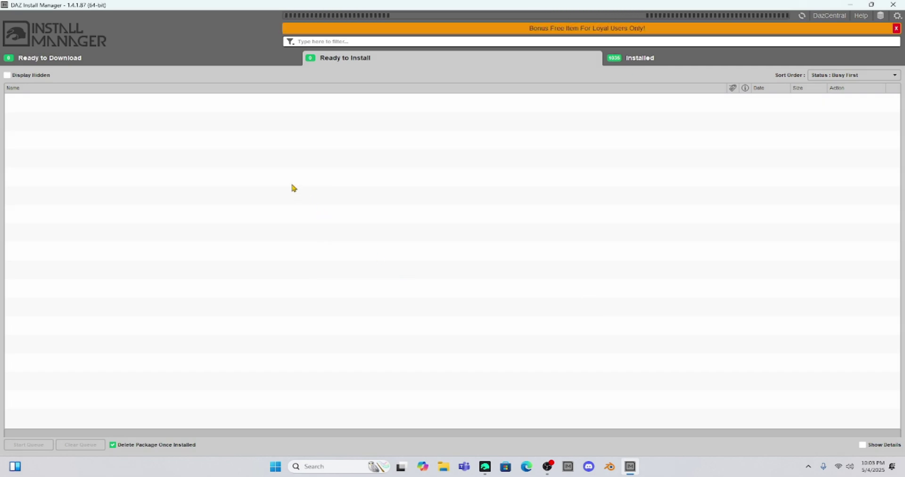
- Under Ready to Download, tick DAZ Studio 4.24, its public beta, both GoZ builds, Decimator and Hexagon 2.5
{"action": "left_click", "coordinate": [151, 60]}
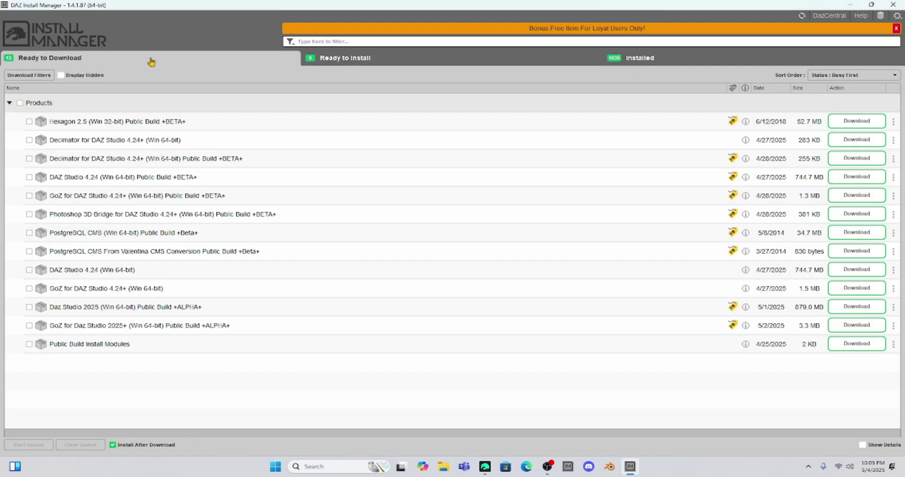
{"action": "left_click", "coordinate": [29, 288]}
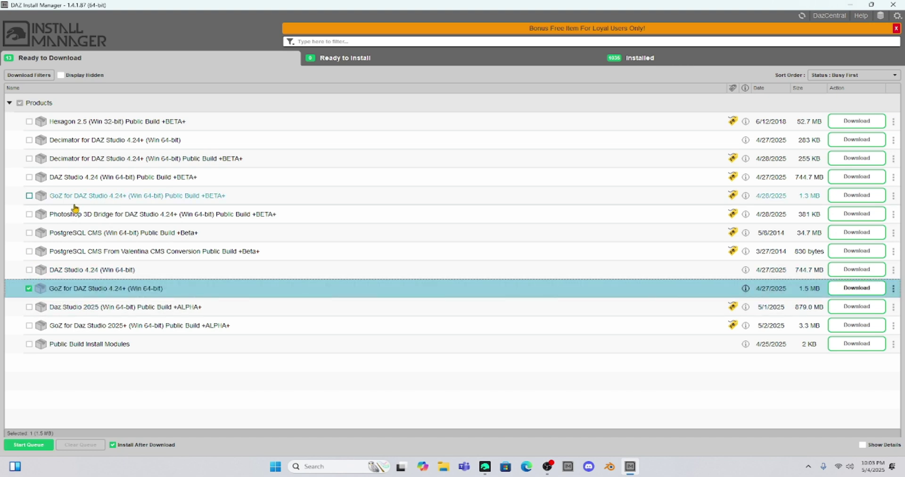
{"action": "left_click", "coordinate": [29, 195]}
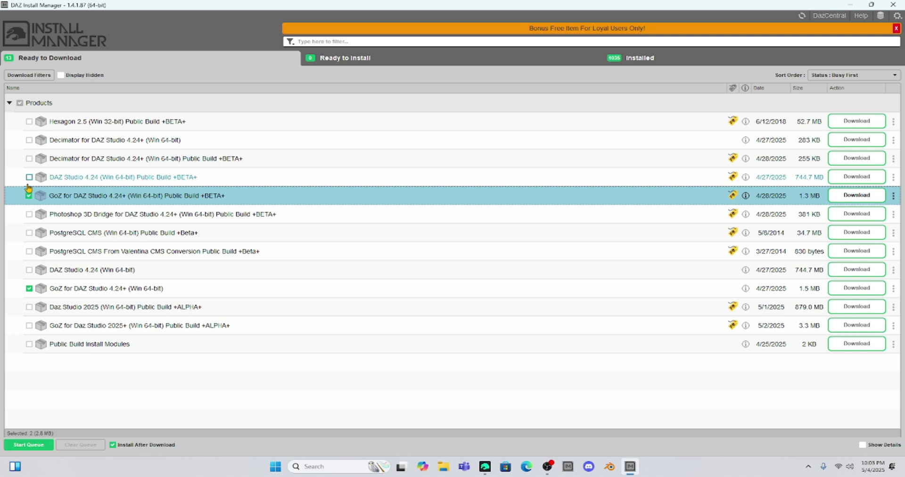
{"action": "left_click", "coordinate": [29, 177]}
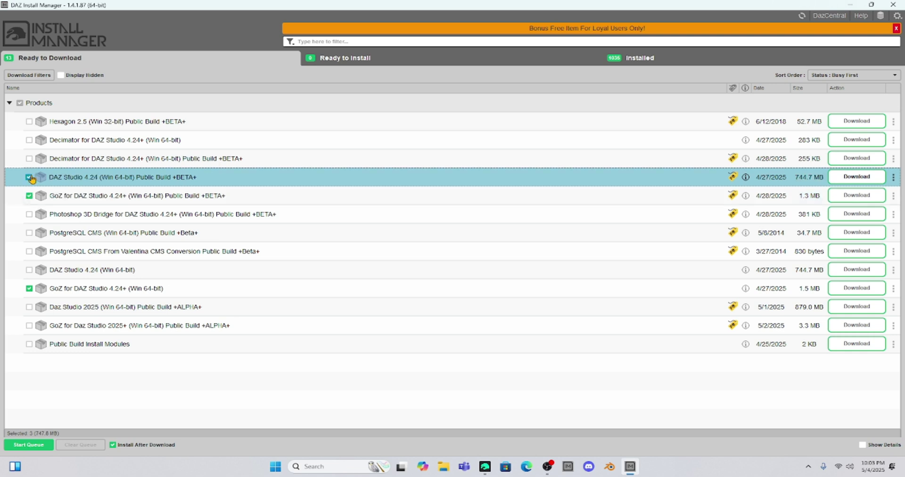
{"action": "left_click", "coordinate": [29, 159]}
{"action": "left_click", "coordinate": [29, 140]}
{"action": "left_click", "coordinate": [29, 122]}
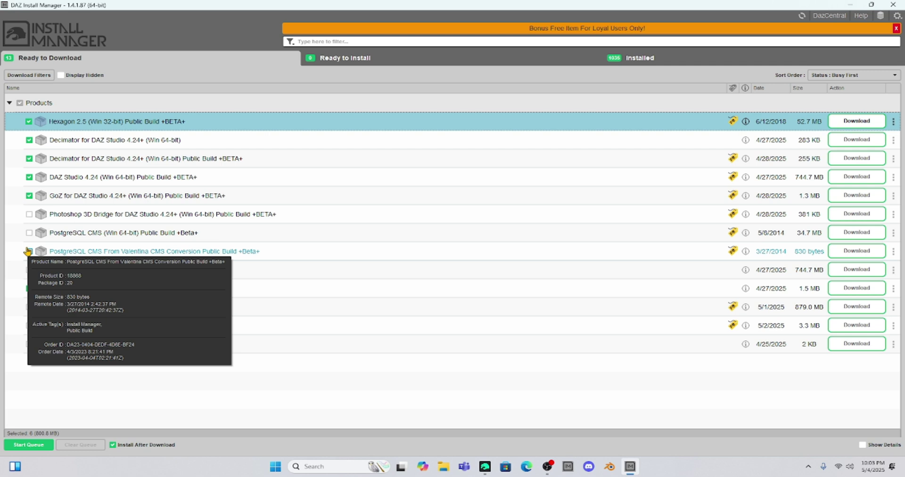
{"action": "left_click", "coordinate": [28, 269]}
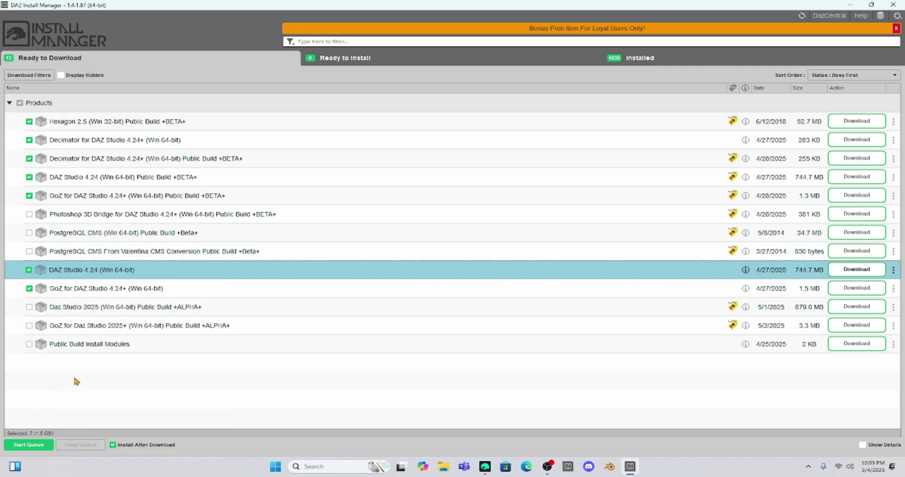
{"action": "mouse_move", "coordinate": [110, 321]}
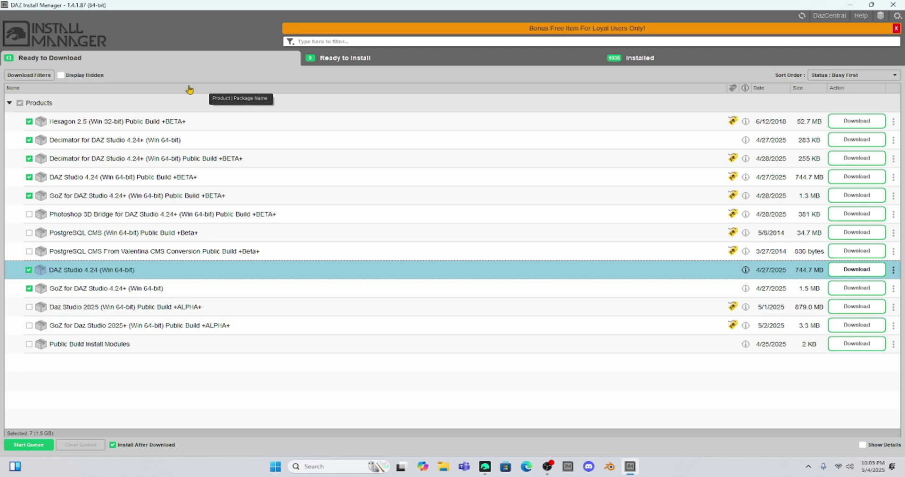
- Run the download queue, watch the installs finish under Ready to Install, then close Install Manager
{"action": "left_click", "coordinate": [23, 444]}
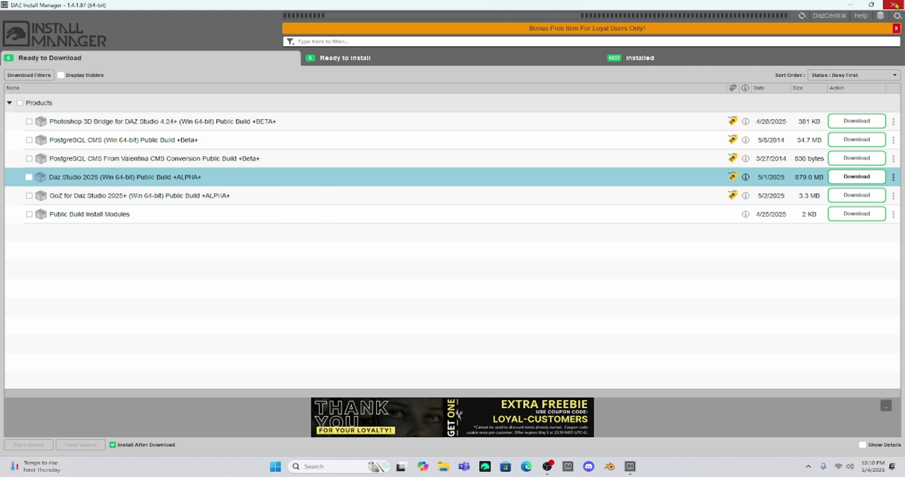
{"action": "left_click", "coordinate": [391, 63]}
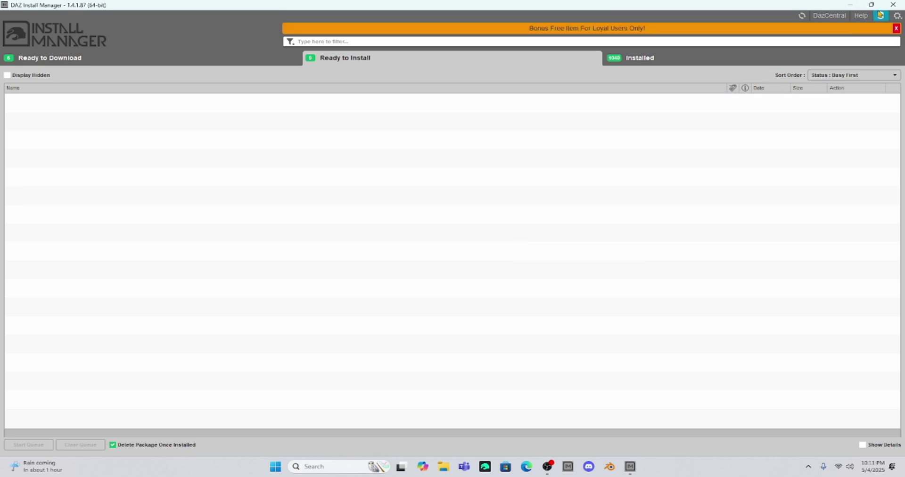
{"action": "left_click", "coordinate": [893, 4]}
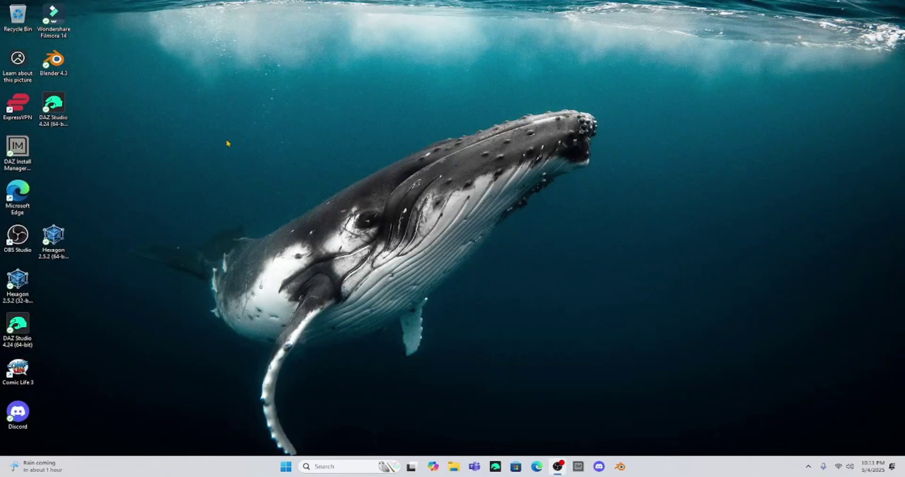
- Launch the newly installed DAZ Studio 4.24 from the taskbar
{"action": "left_click", "coordinate": [494, 471]}
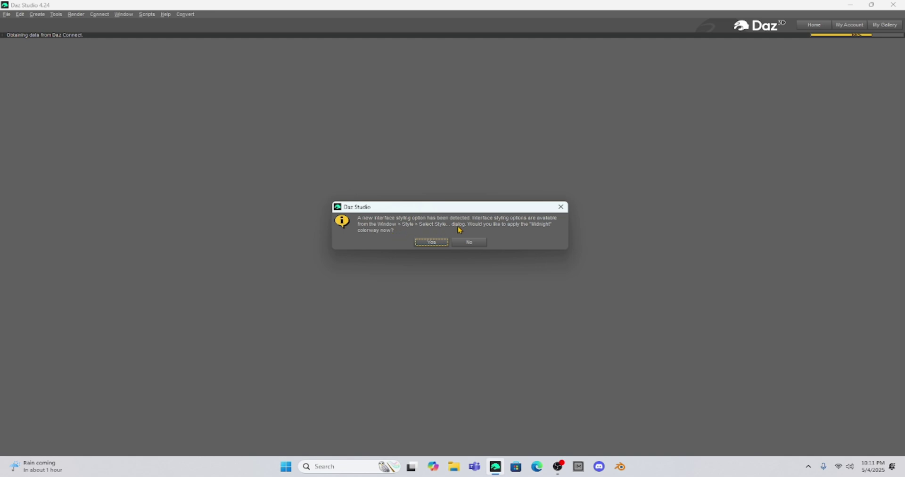
- Answer Yes to applying the Midnight colorway styling
{"action": "left_click", "coordinate": [422, 243]}
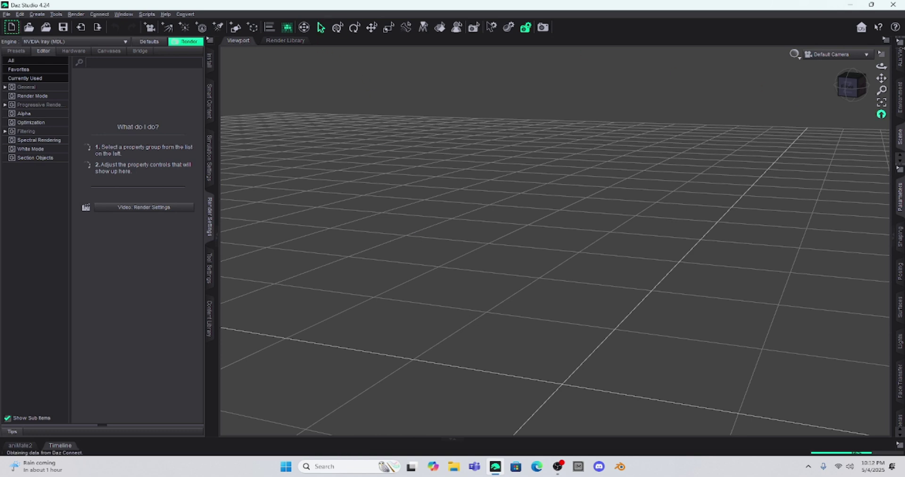
- Expand the right-hand panels and reopen Kate Green Dress.duf from Open Recent
{"action": "left_click", "coordinate": [892, 240]}
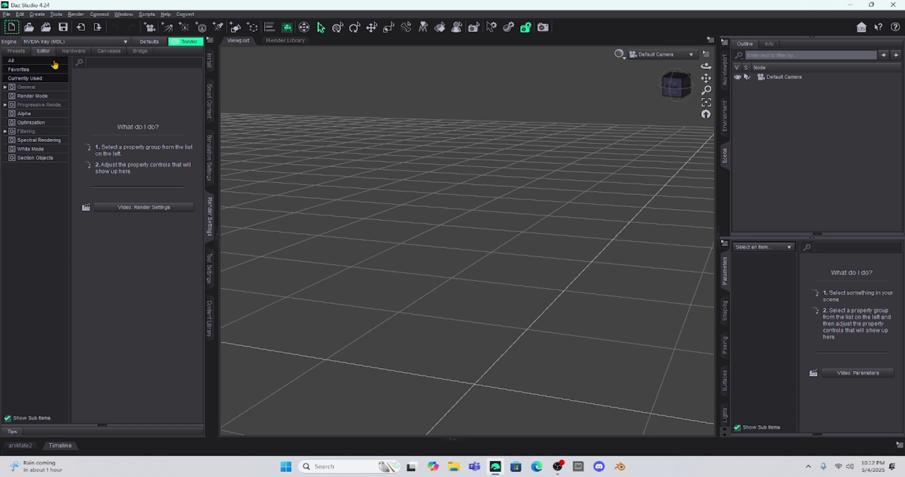
{"action": "left_click", "coordinate": [7, 14]}
{"action": "mouse_move", "coordinate": [19, 45]}
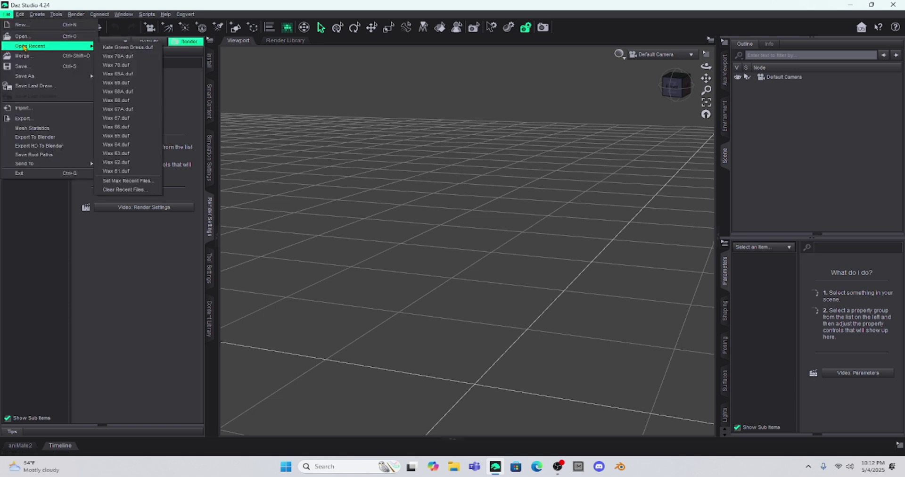
{"action": "left_click", "coordinate": [106, 49]}
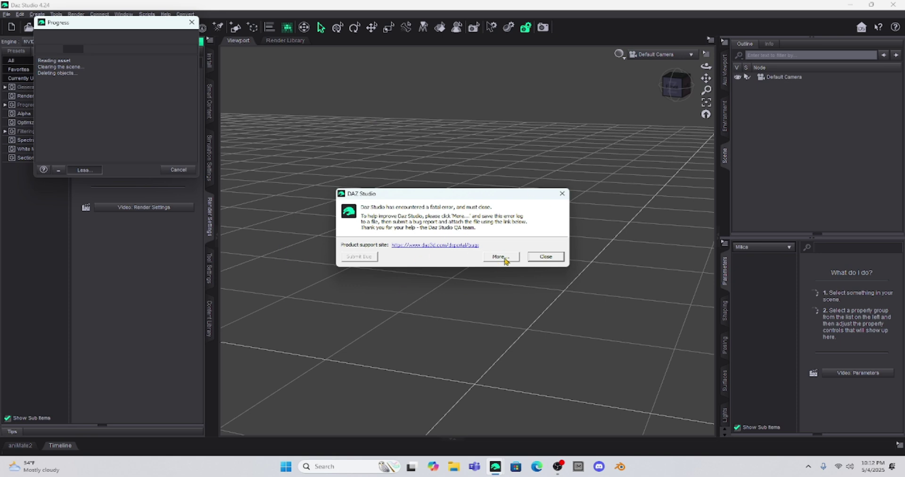
- Dismiss the fatal error, relaunch DAZ Studio, and merge Kate Green Dress.duf into the empty scene
{"action": "left_click", "coordinate": [546, 258]}
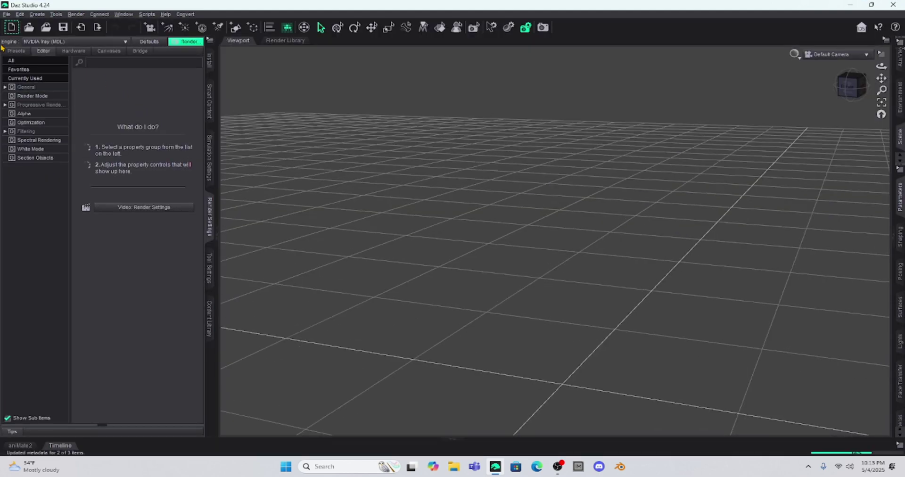
{"action": "left_click", "coordinate": [7, 14]}
{"action": "left_click", "coordinate": [23, 57]}
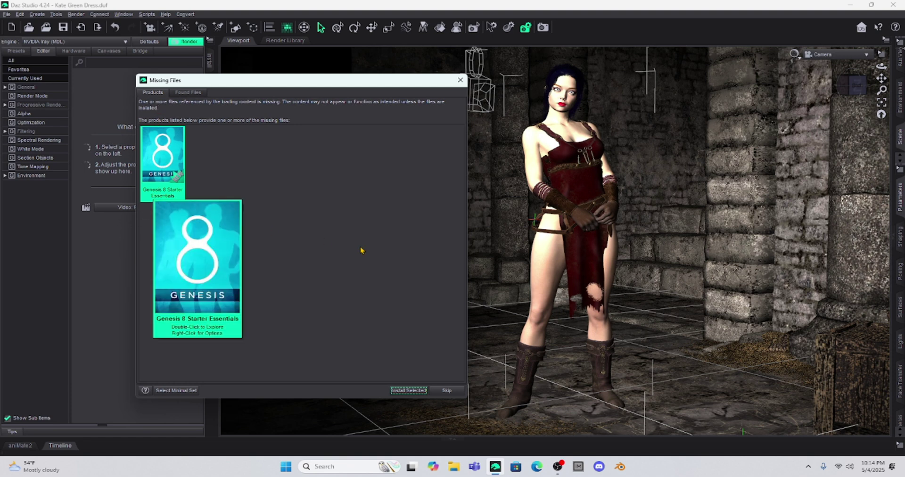
- Install Genesis 8 Starter Essentials, expand the right-side panels, and select the figure's right shoulder
{"action": "left_click", "coordinate": [406, 391]}
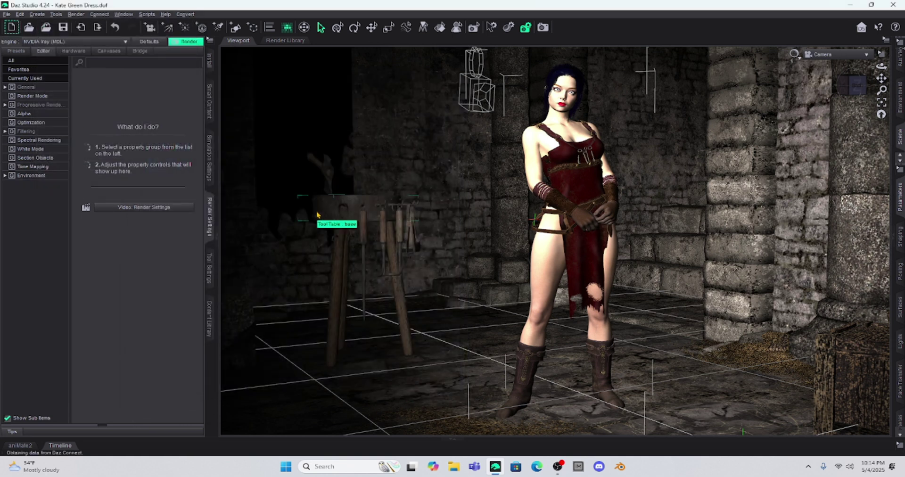
{"action": "left_click", "coordinate": [893, 238]}
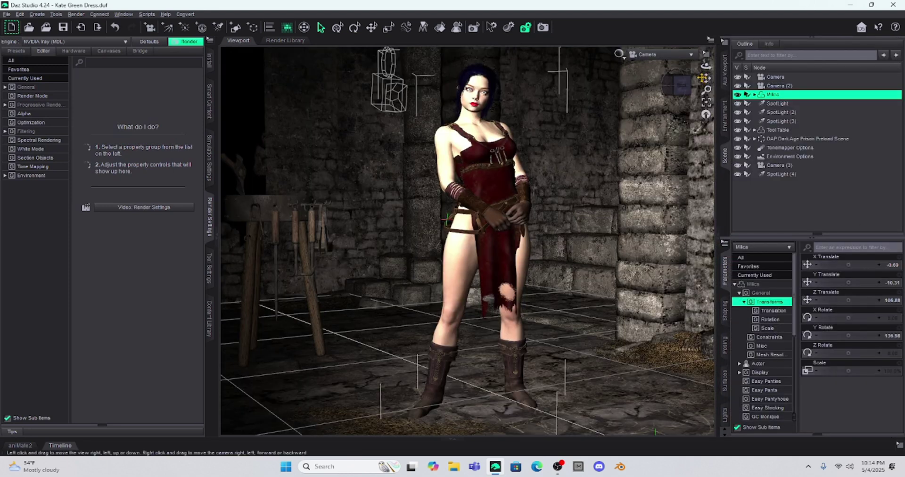
{"action": "left_click_drag", "start_coordinate": [703, 78], "coordinate": [696, 82]}
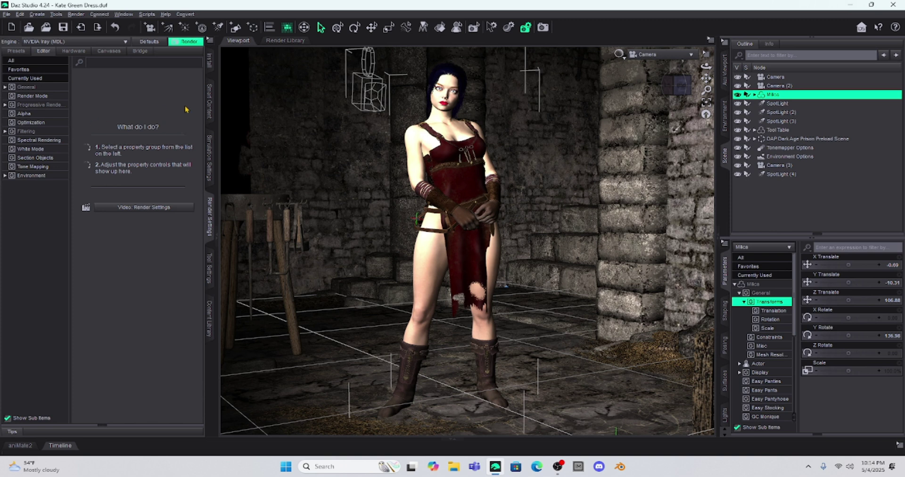
{"action": "left_click", "coordinate": [420, 165]}
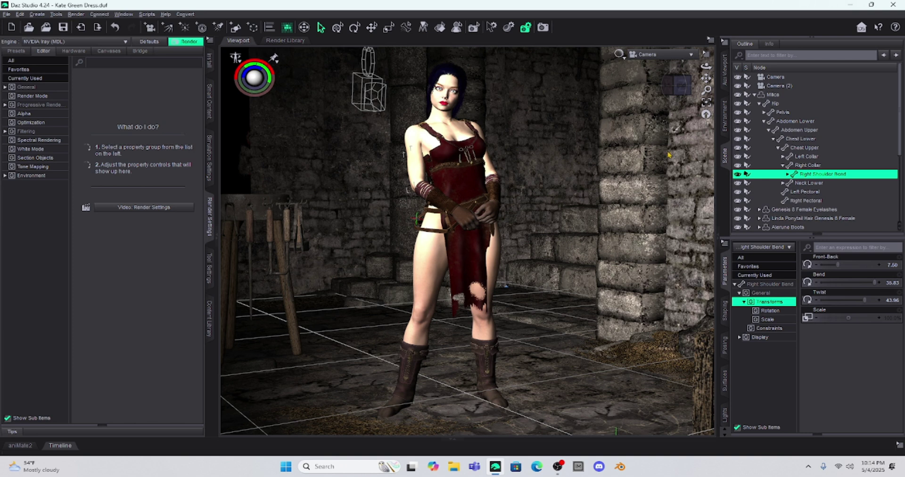
- Set the right shoulder Bend to 12.69 and switch the viewport to an NVIDIA Iray preview
{"action": "mouse_move", "coordinate": [874, 281]}
{"action": "left_mouse_down"}
{"action": "mouse_move", "coordinate": [838, 278]}
{"action": "mouse_move", "coordinate": [864, 279]}
{"action": "left_mouse_up"}
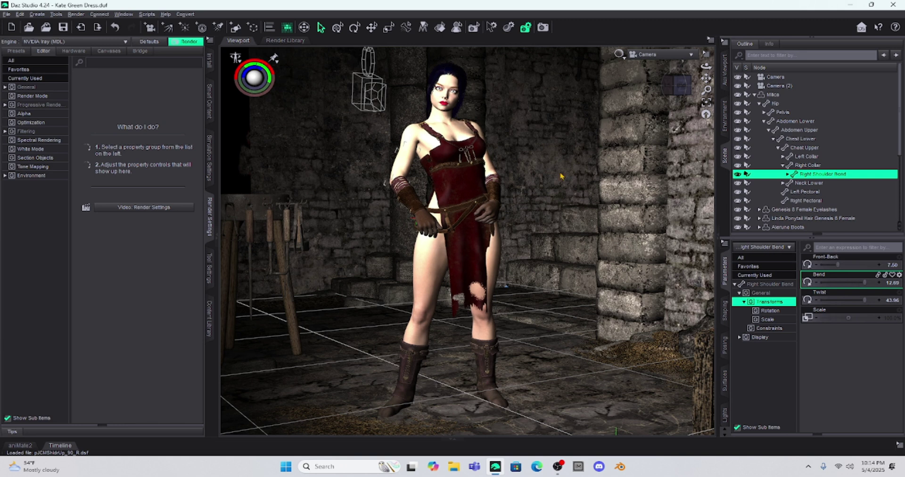
{"action": "left_click", "coordinate": [623, 59]}
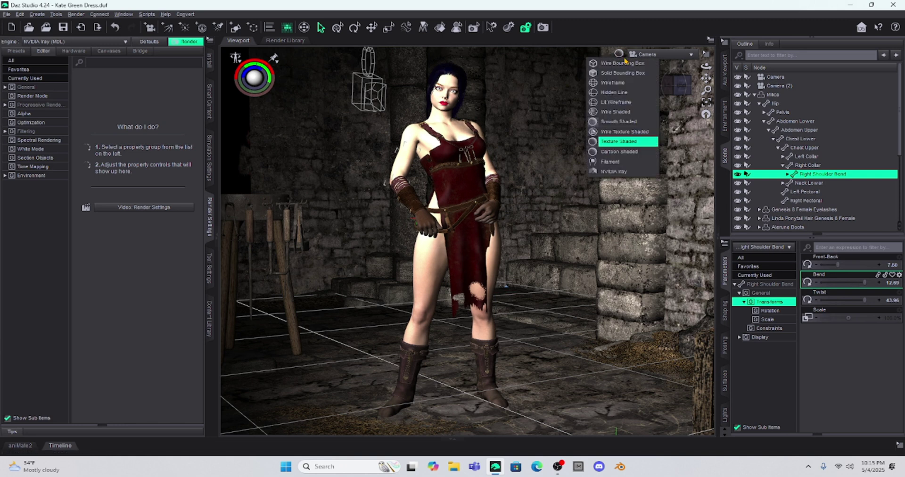
{"action": "left_click", "coordinate": [610, 171]}
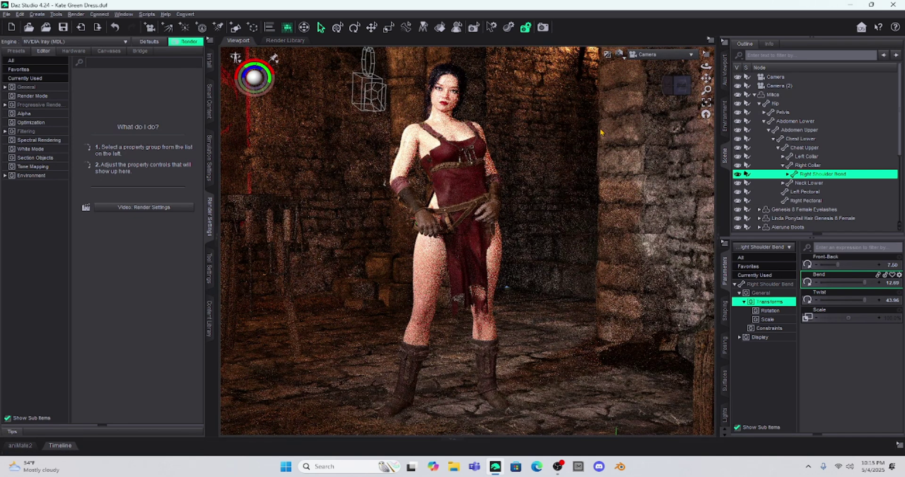
{"action": "left_click", "coordinate": [623, 58]}
- Return the viewport to Texture Shaded and activate the Mesh Grabber tool from the Tools menu
{"action": "left_click", "coordinate": [618, 141]}
{"action": "left_click", "coordinate": [19, 14]}
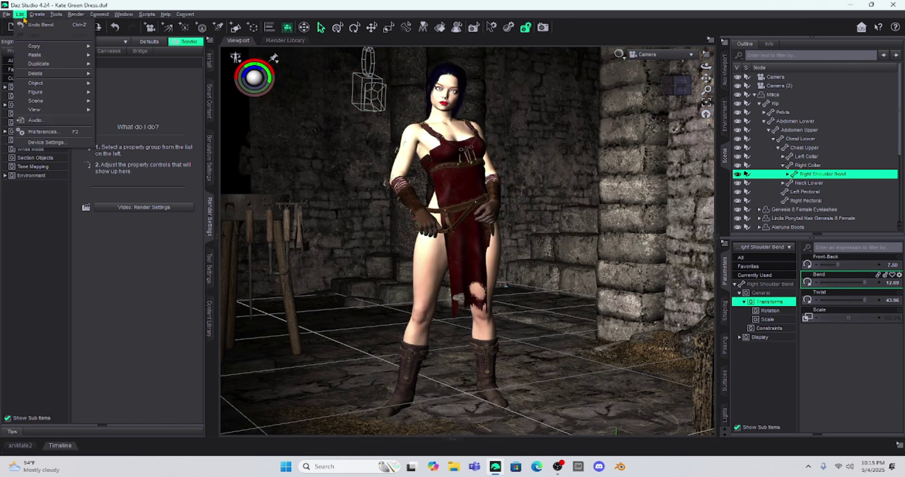
{"action": "mouse_move", "coordinate": [56, 14]}
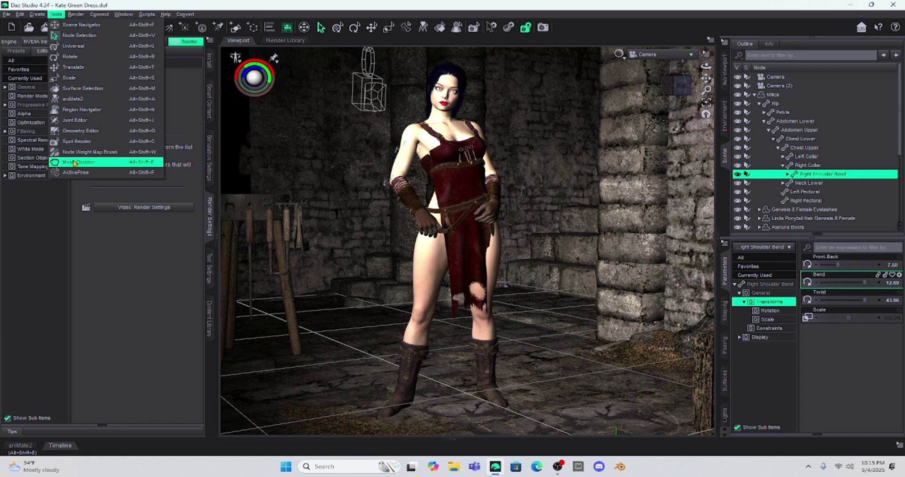
{"action": "left_click", "coordinate": [74, 162]}
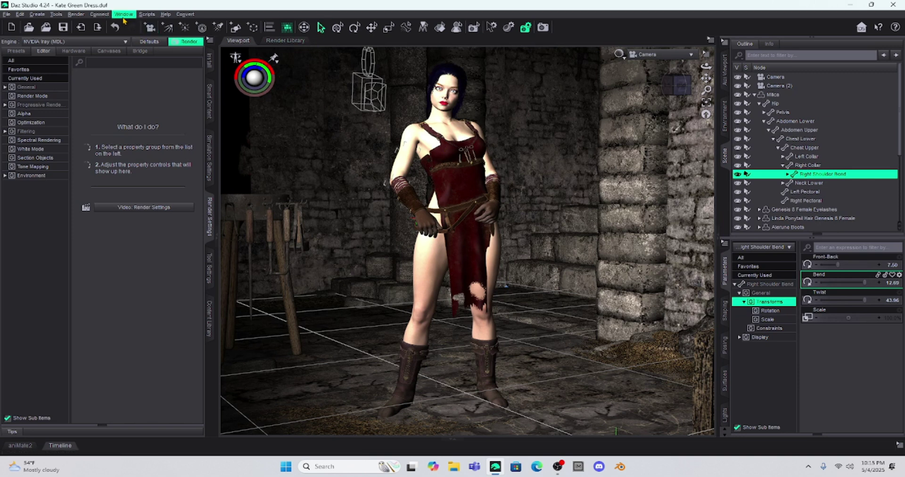
- Open the Render Queue pane and add the current scene, Kate Green Dress.duf
{"action": "left_click", "coordinate": [123, 18]}
{"action": "mouse_move", "coordinate": [159, 25]}
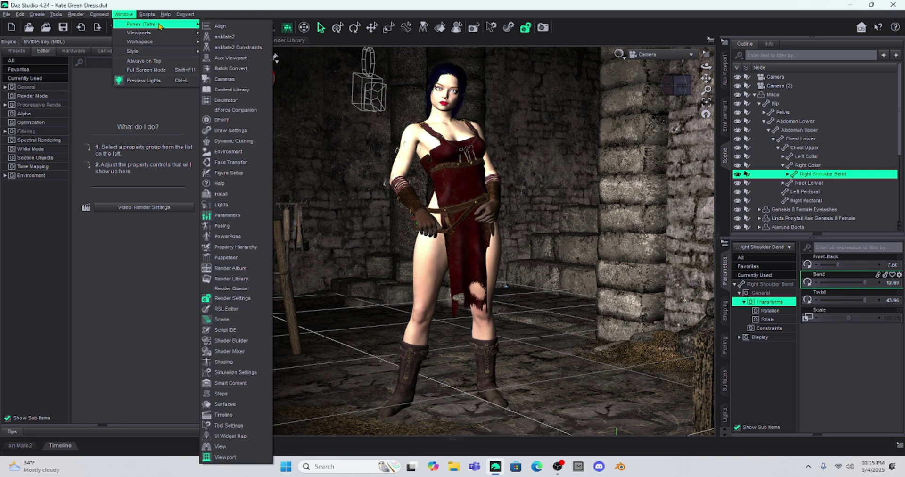
{"action": "left_click", "coordinate": [222, 289]}
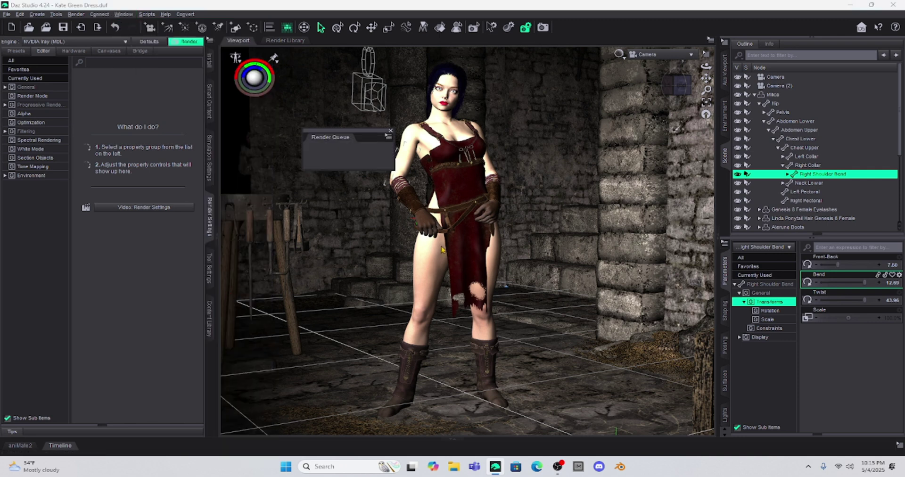
{"action": "left_click", "coordinate": [364, 200]}
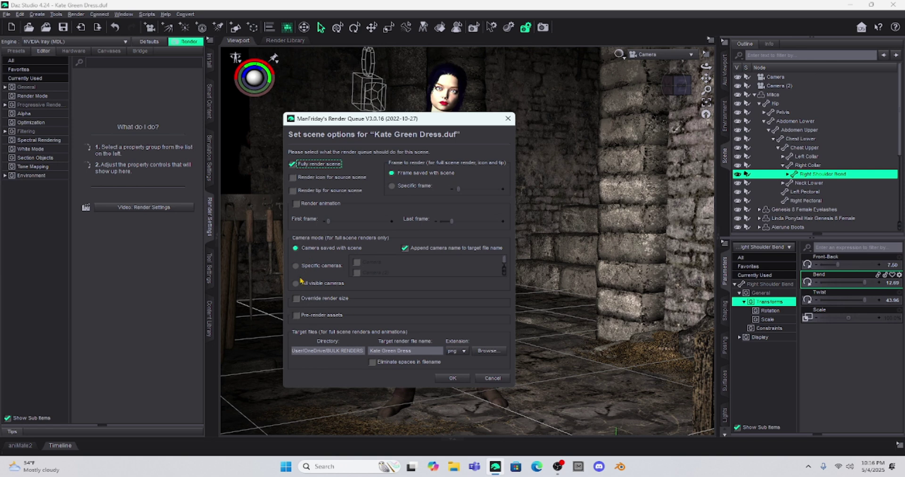
- Set the queued scene to render from all visible cameras and confirm the options
{"action": "left_click", "coordinate": [295, 283]}
{"action": "left_click", "coordinate": [453, 378]}
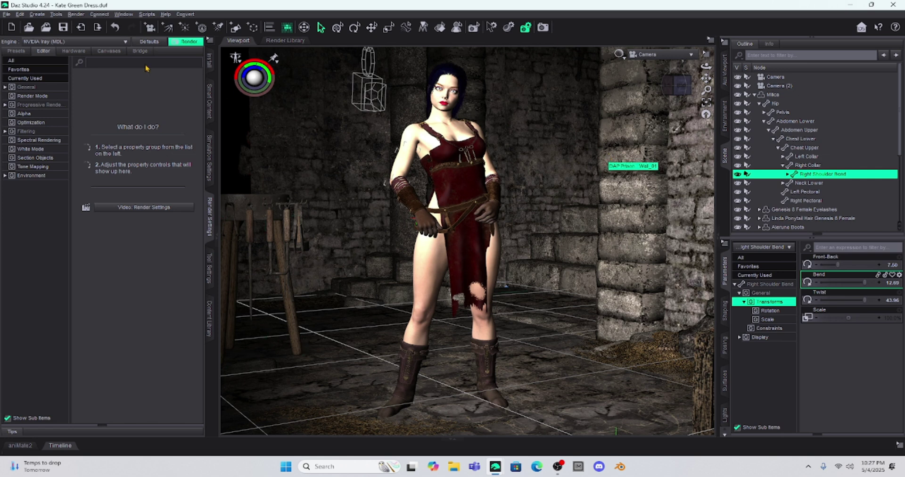
- Show the Window > Workspace layout options, pointing at Enable Lesson Strip
{"action": "left_click", "coordinate": [124, 15]}
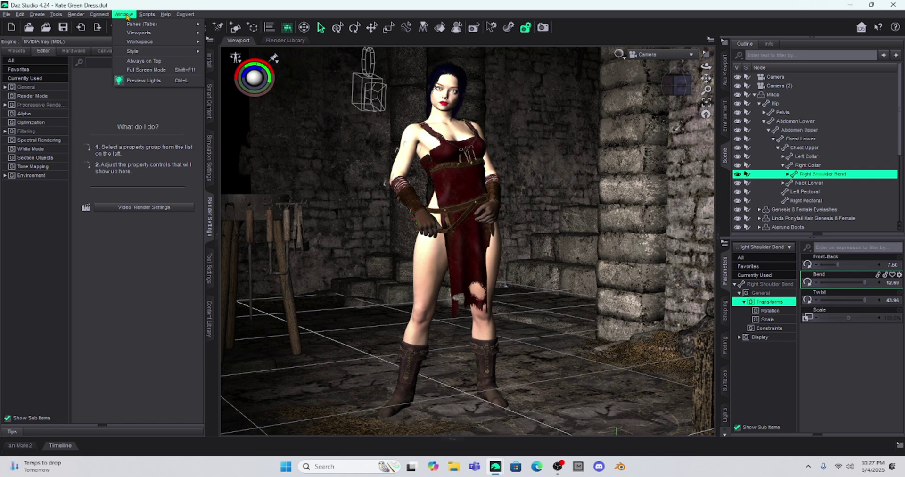
{"action": "mouse_move", "coordinate": [160, 42]}
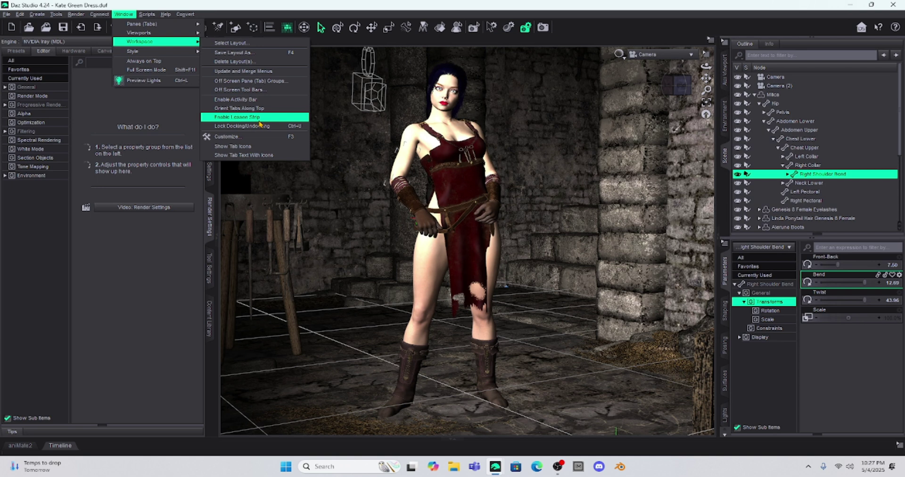